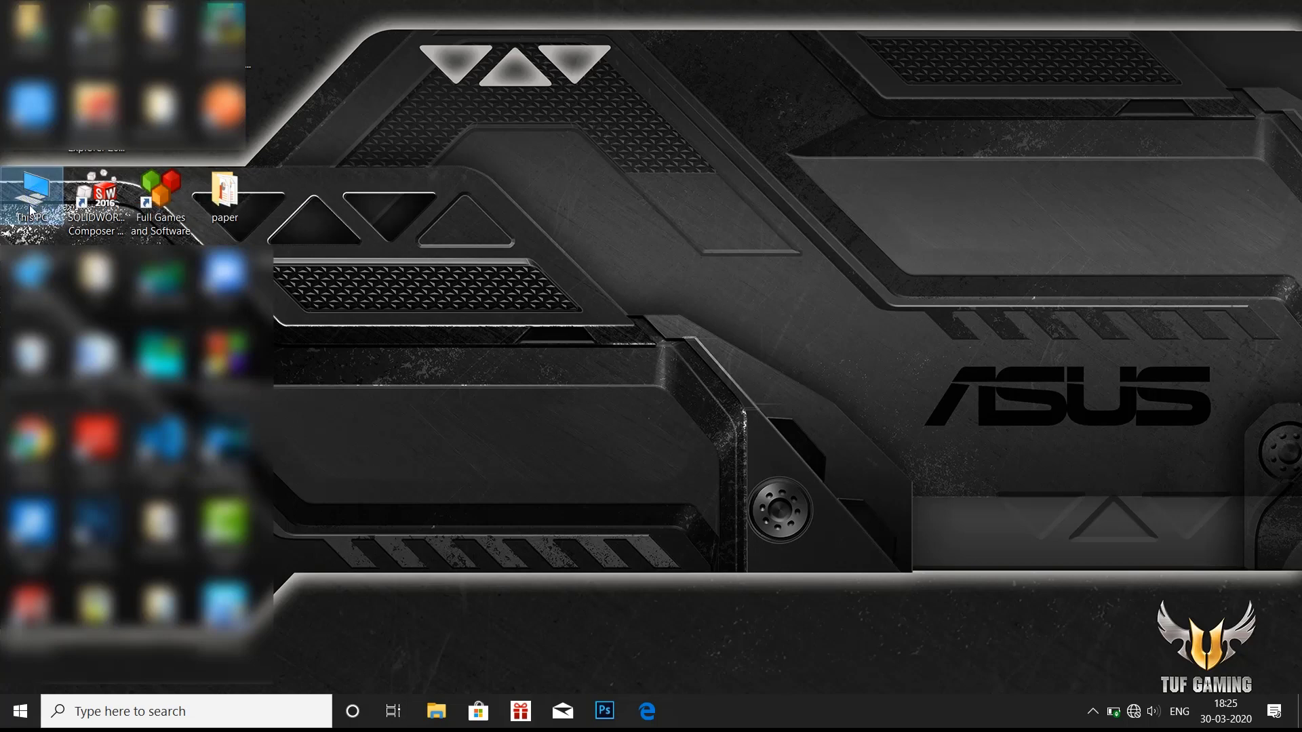
# Step: Maximize Explorer and browse from This PC to drive G:'s testing folder, after a detour into F:
pyautogui.doubleClick(29, 203)
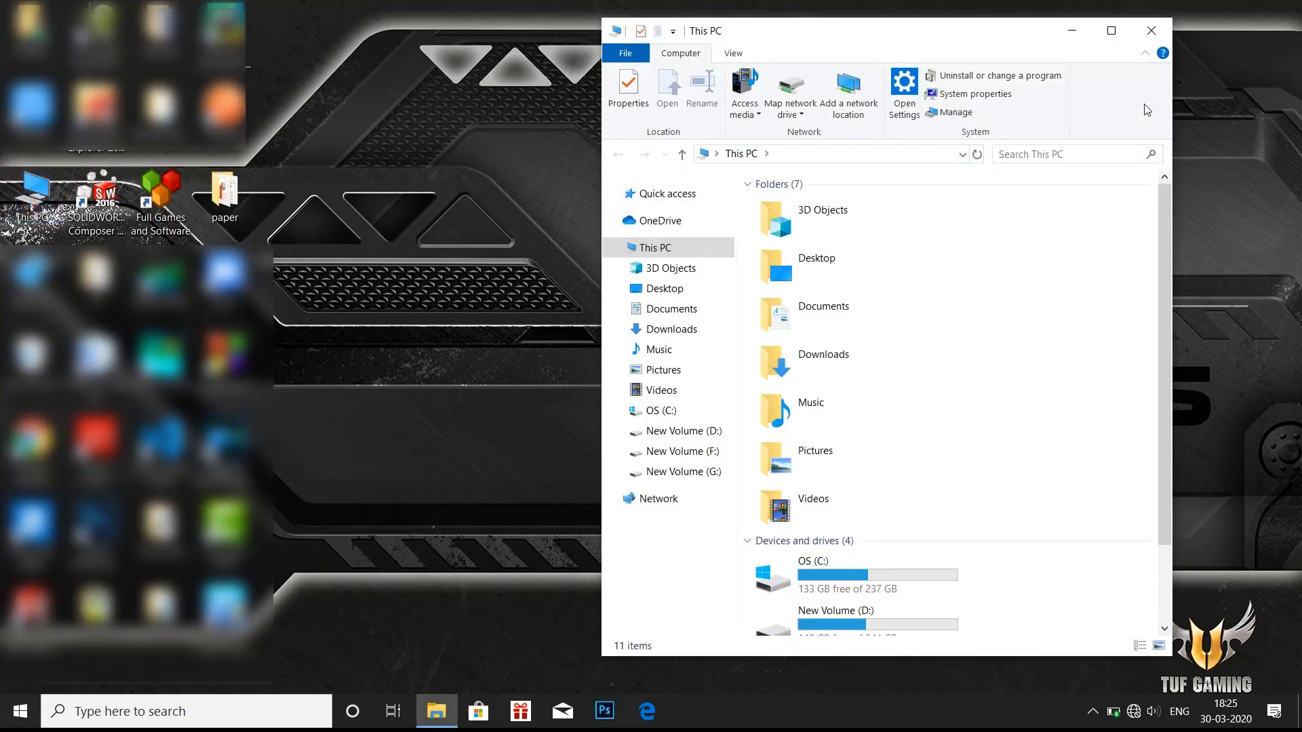
pyautogui.click(1111, 30)
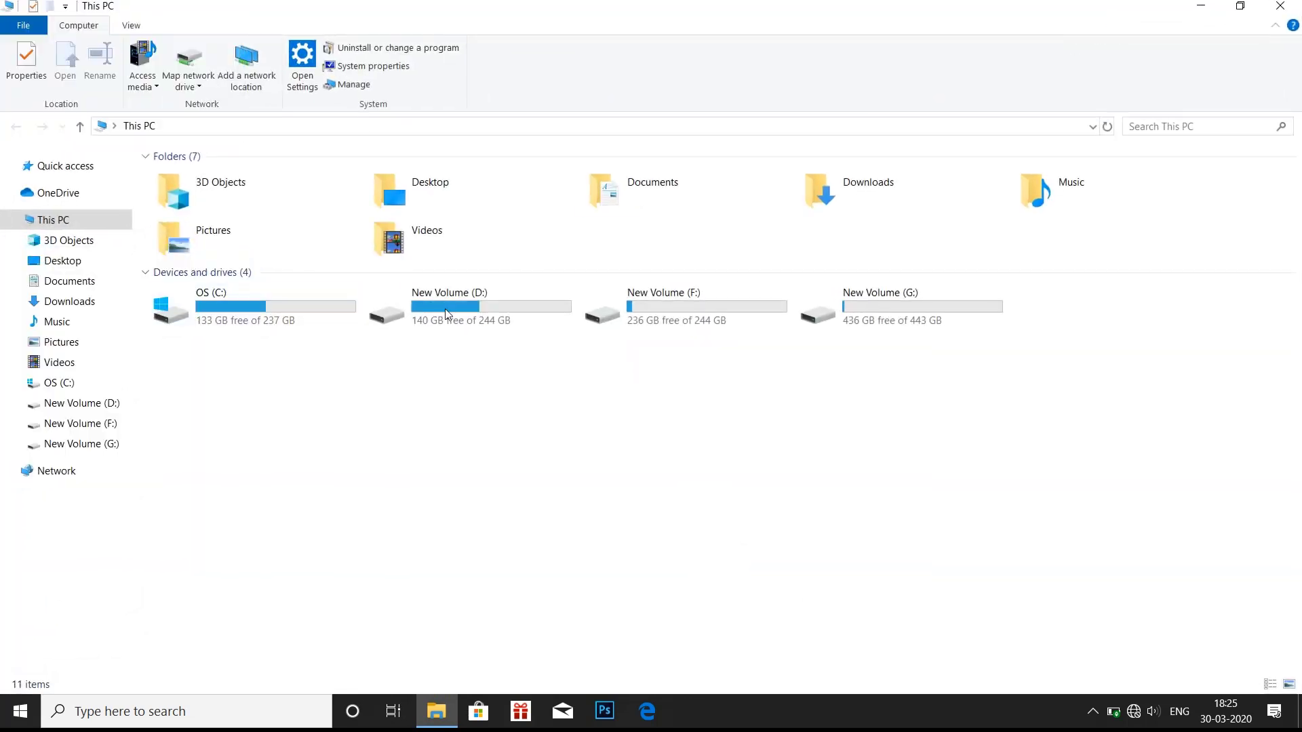
pyautogui.click(705, 310)
pyautogui.doubleClick(705, 310)
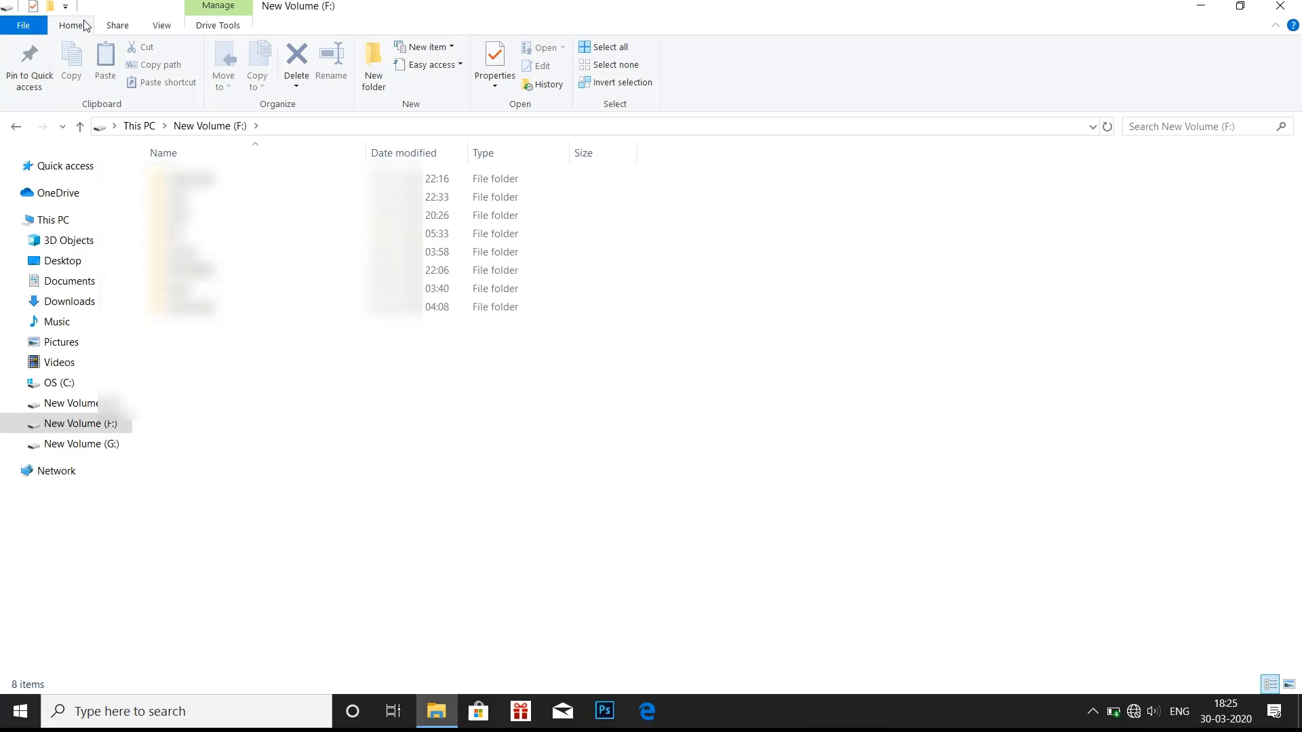
pyautogui.click(16, 128)
pyautogui.doubleClick(949, 310)
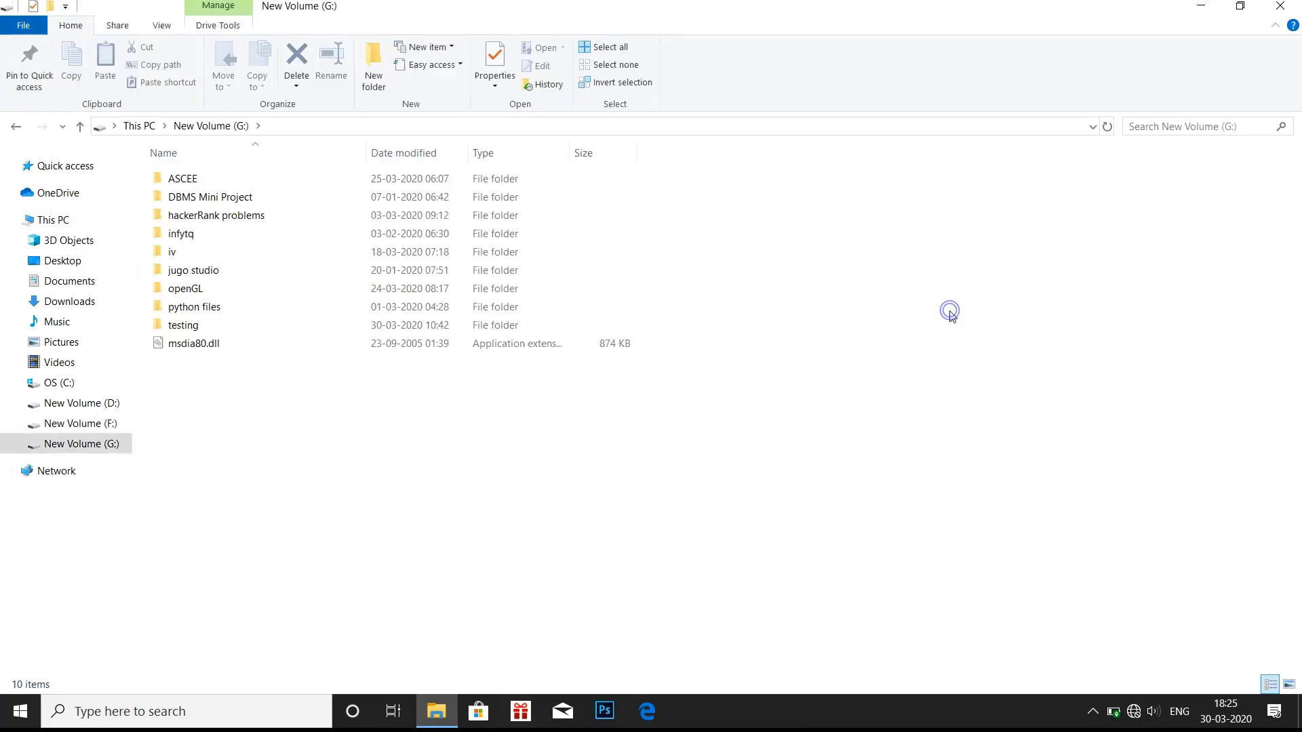
pyautogui.doubleClick(211, 326)
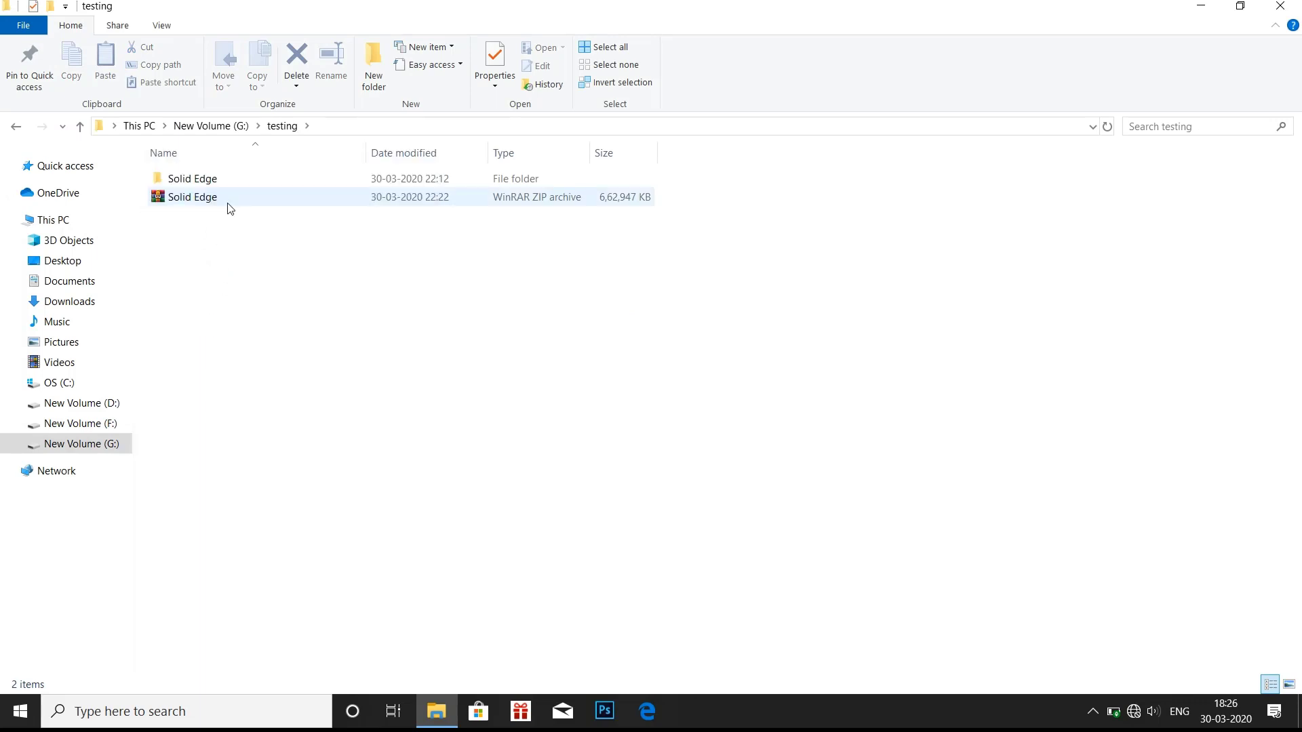
# Step: Extract the Solid Edge ZIP into testing and run the Solid Edge V20 installer from it
pyautogui.rightClick(228, 204)
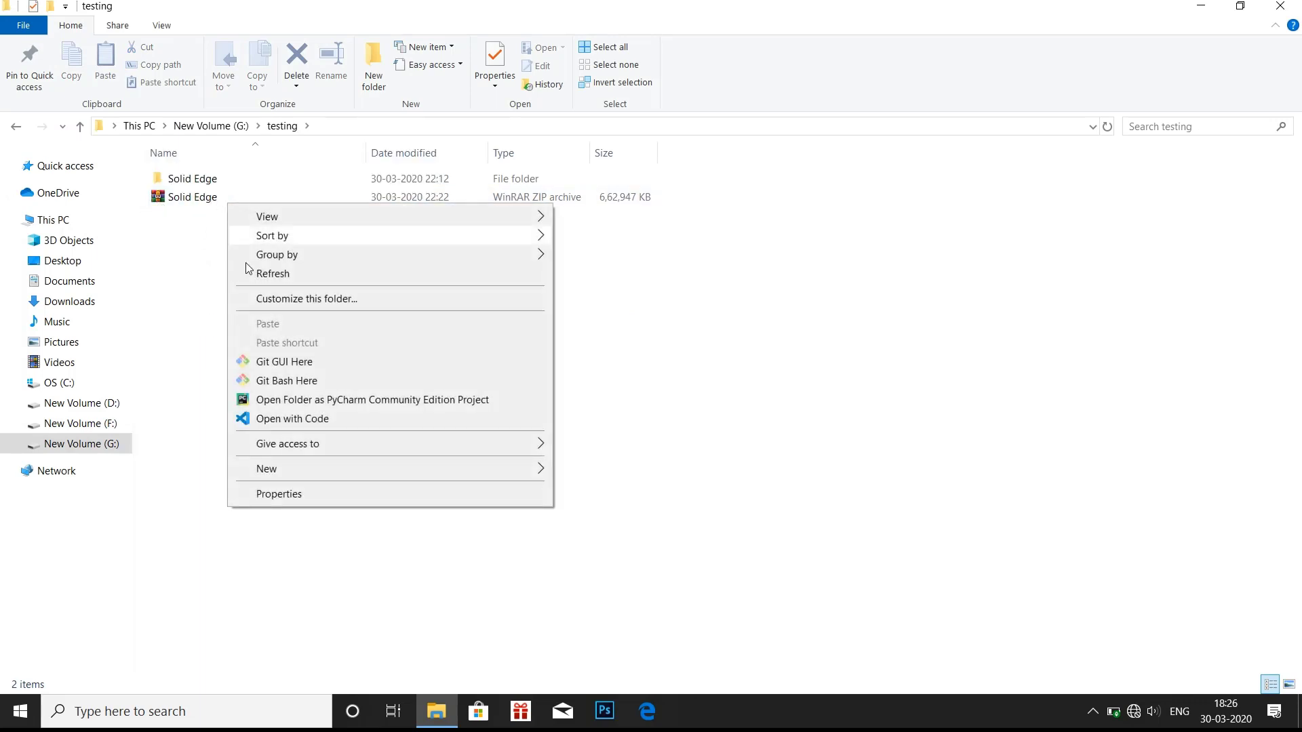
pyautogui.click(211, 283)
pyautogui.click(214, 197)
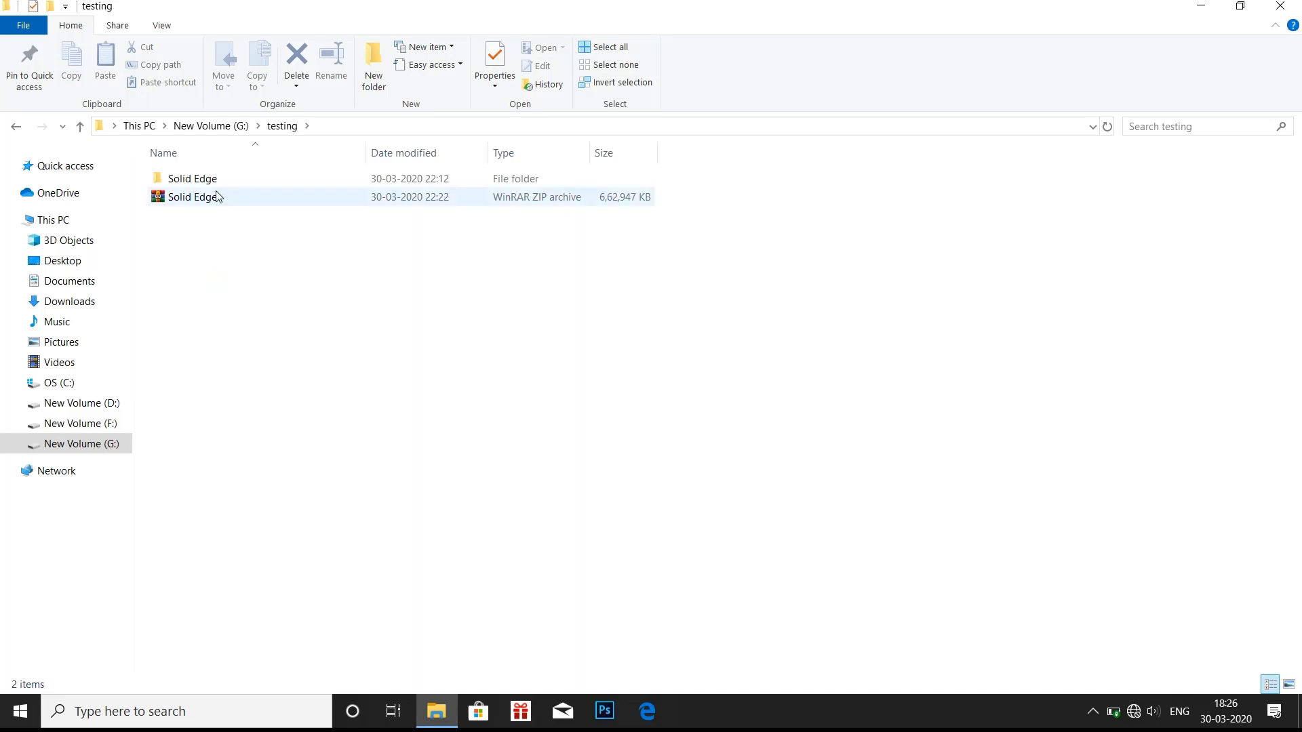
pyautogui.rightClick(216, 201)
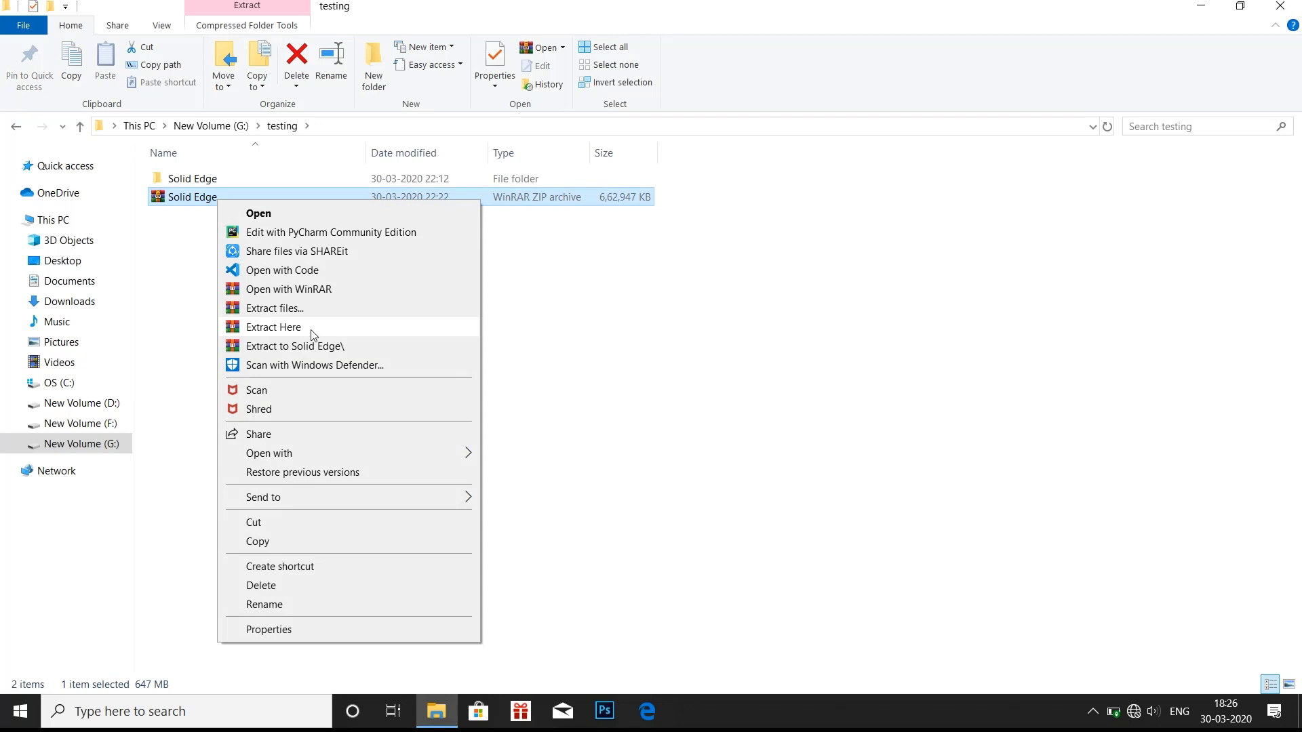
pyautogui.click(586, 350)
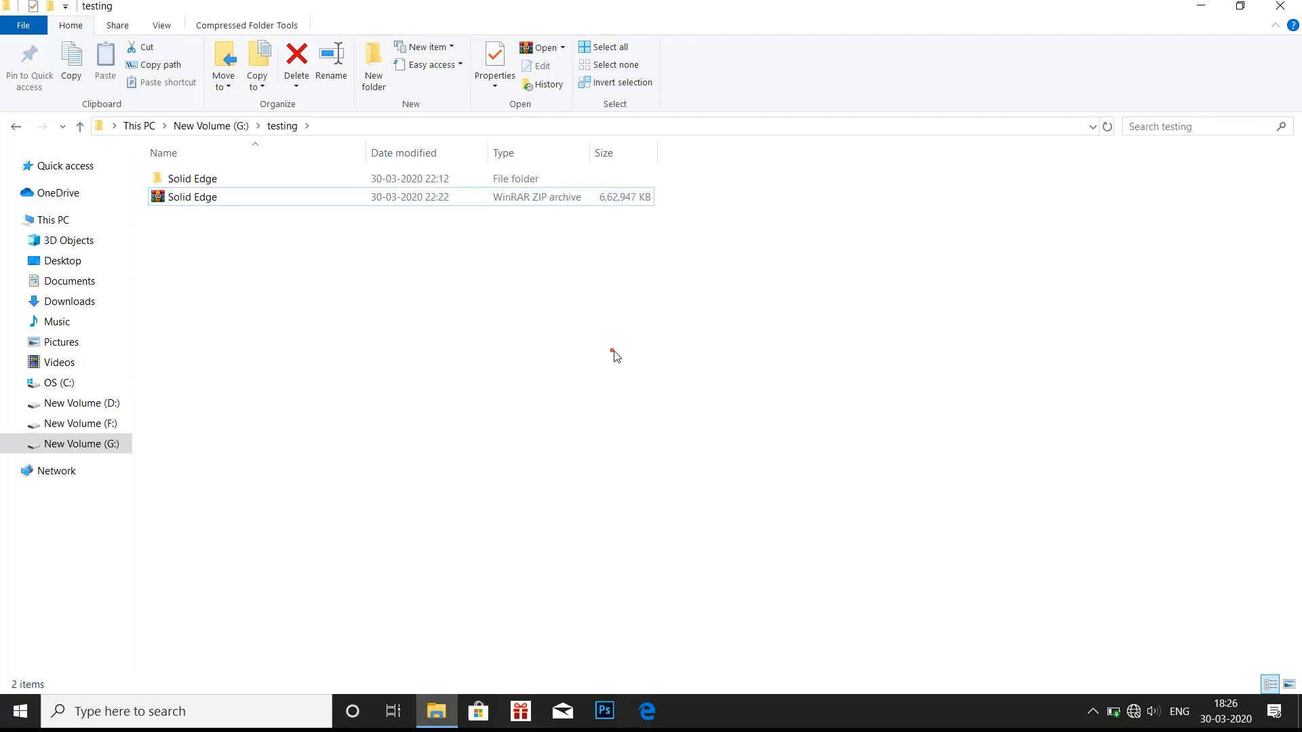
pyautogui.doubleClick(225, 183)
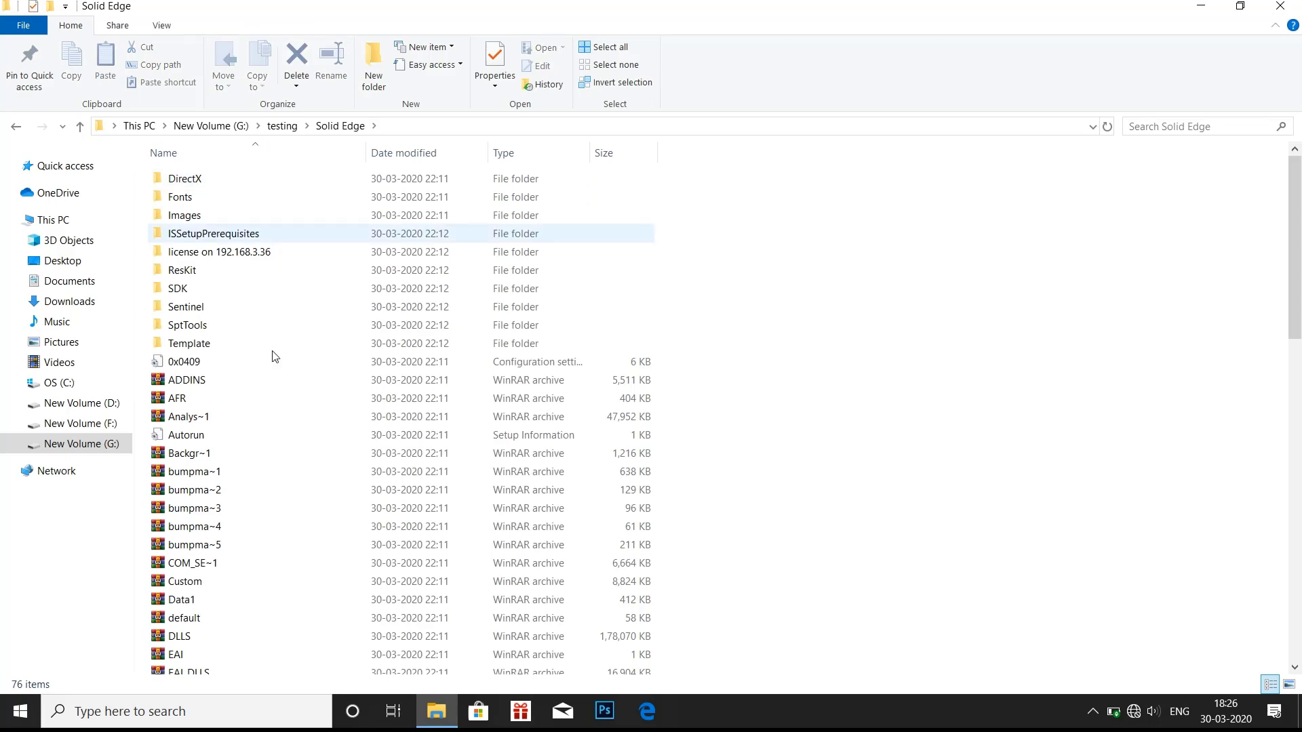
pyautogui.scroll(-2, 259, 466)
pyautogui.scroll(-3, 259, 465)
pyautogui.scroll(-4, 260, 465)
pyautogui.scroll(-4, 261, 457)
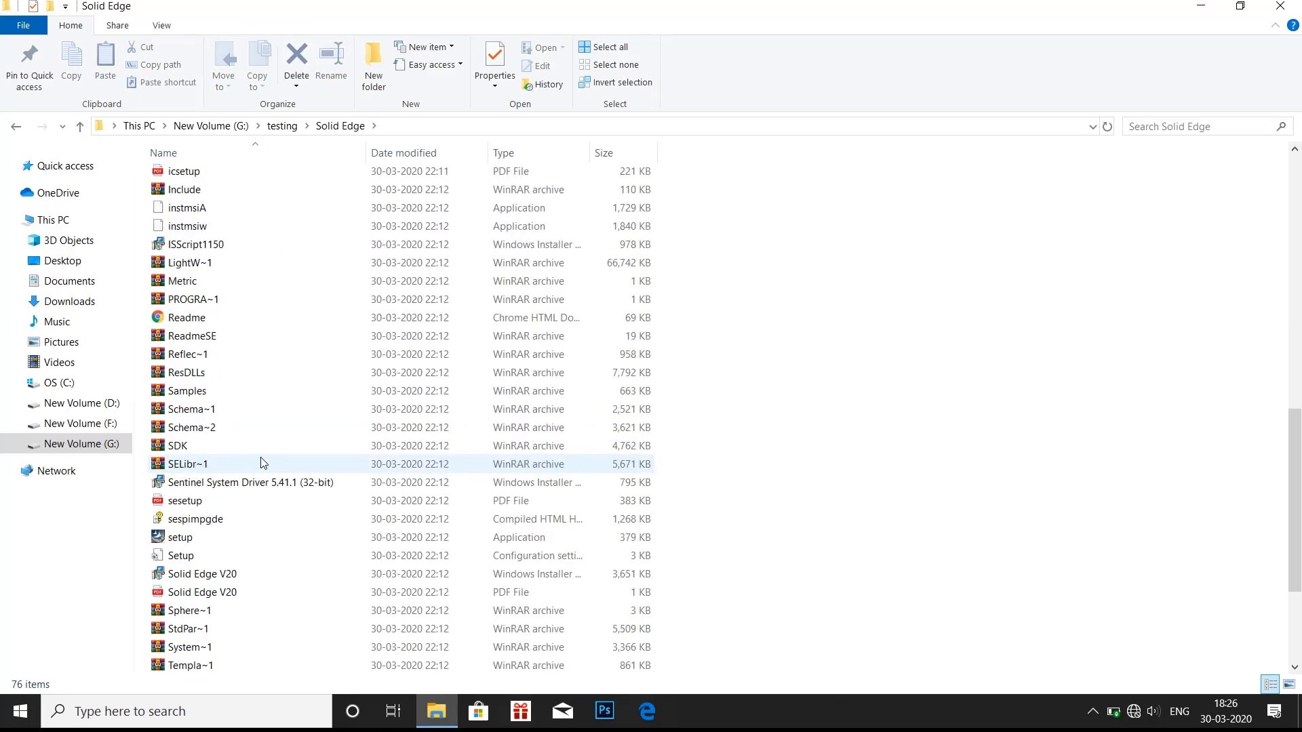
pyautogui.scroll(-3, 261, 457)
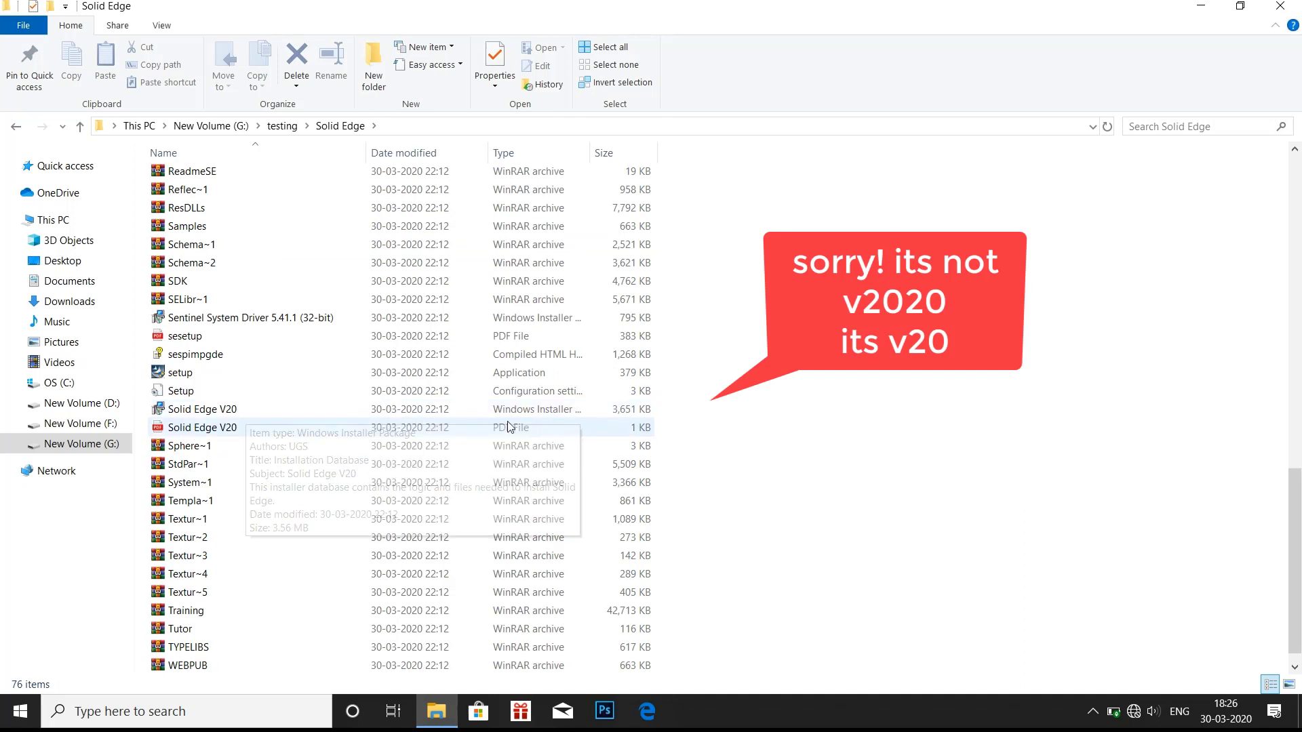
pyautogui.doubleClick(379, 413)
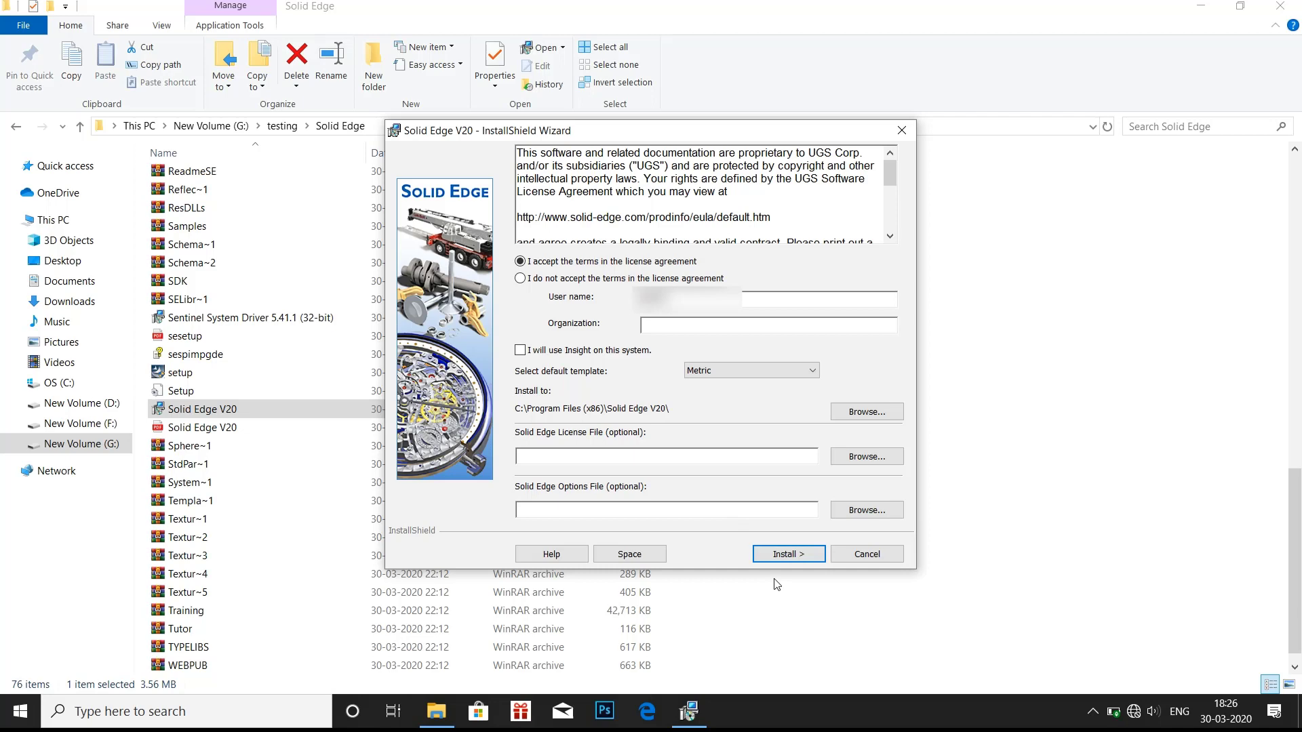
# Step: Install Solid Edge V20 to C:\Program Files (x86)\Solid Edge V20 with the license accepted
pyautogui.click(776, 552)
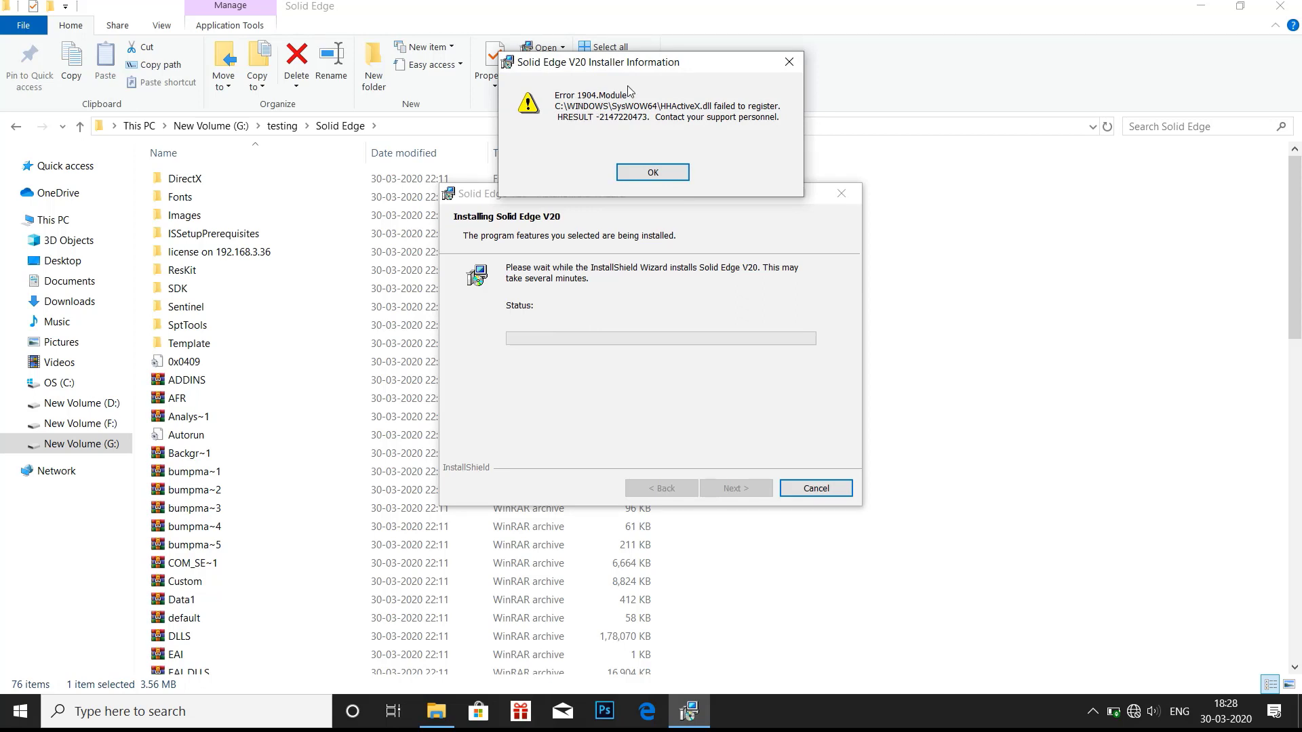
# Step: Dismiss the HHActiveX.dll error 1904, finish the wizard, and minimize Explorer to the desktop
pyautogui.click(645, 173)
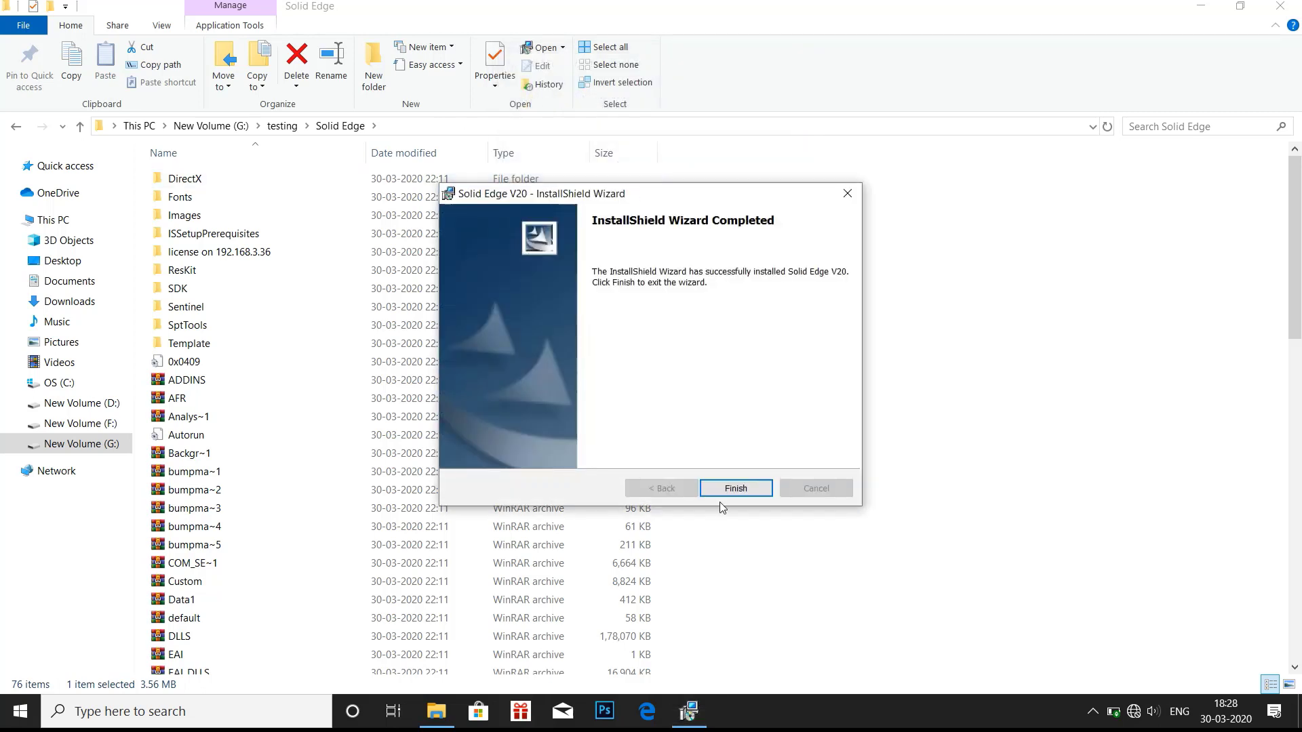
pyautogui.click(736, 490)
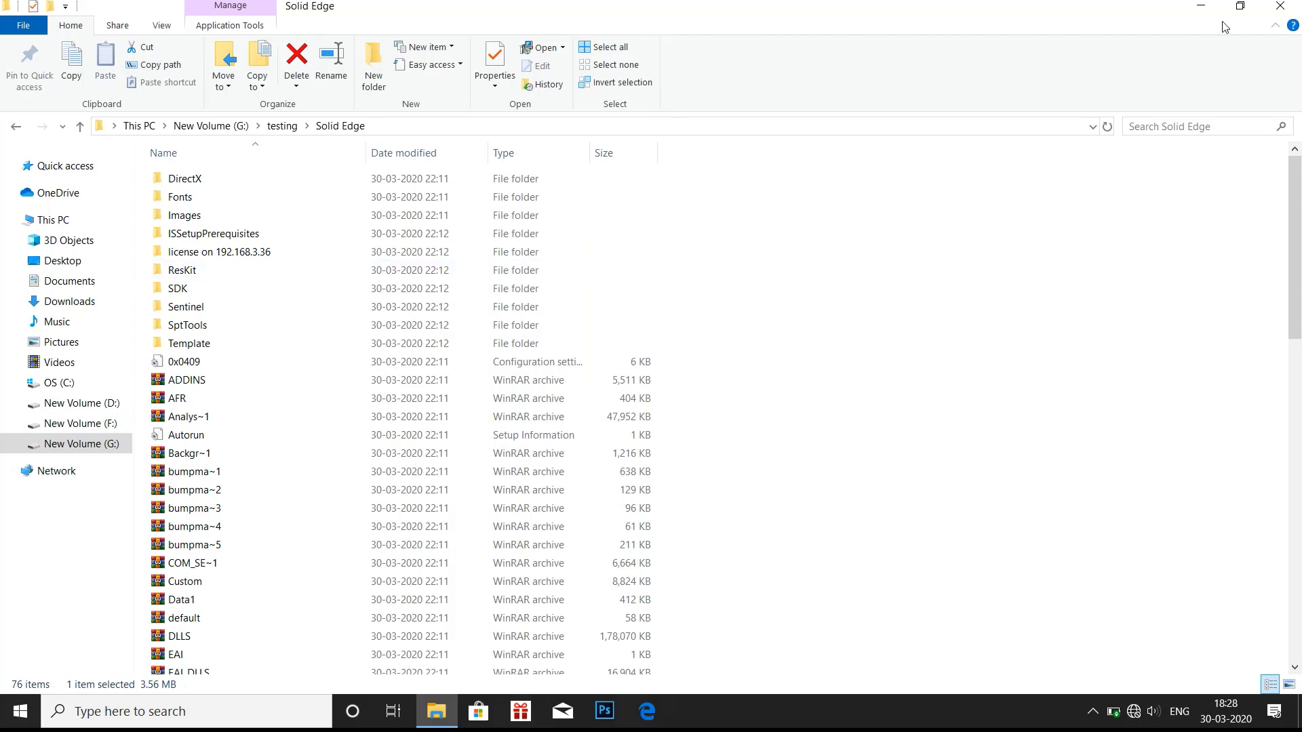
pyautogui.click(1204, 12)
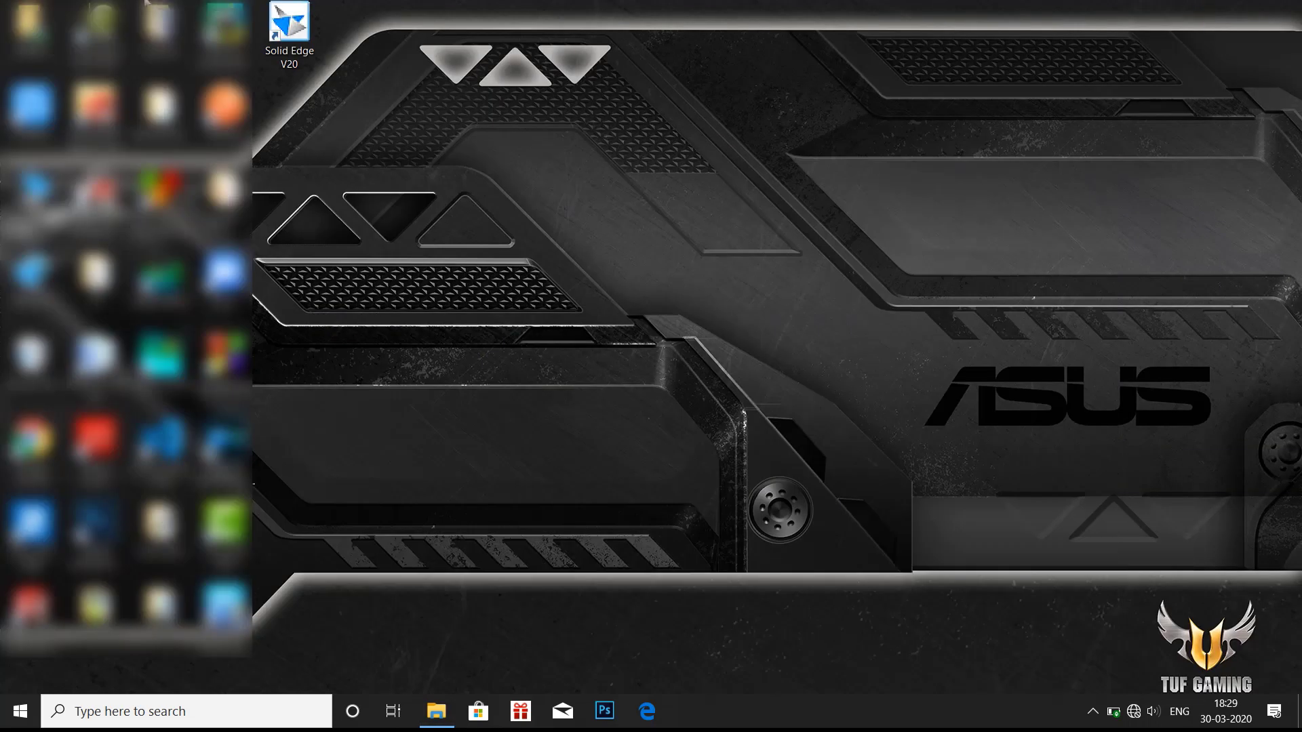
# Step: Start Solid Edge V20 from its desktop shortcut, then minimize it once the start screen appears
pyautogui.doubleClick(306, 41)
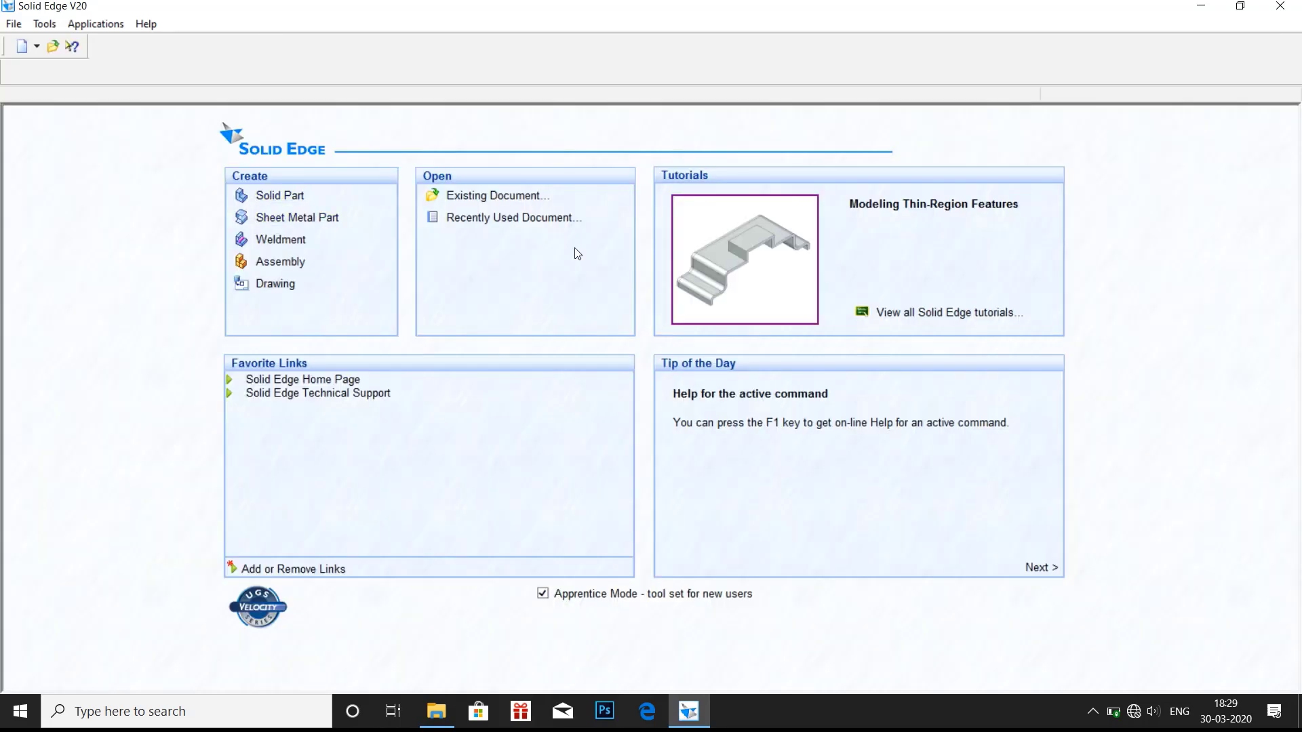
pyautogui.click(1199, 9)
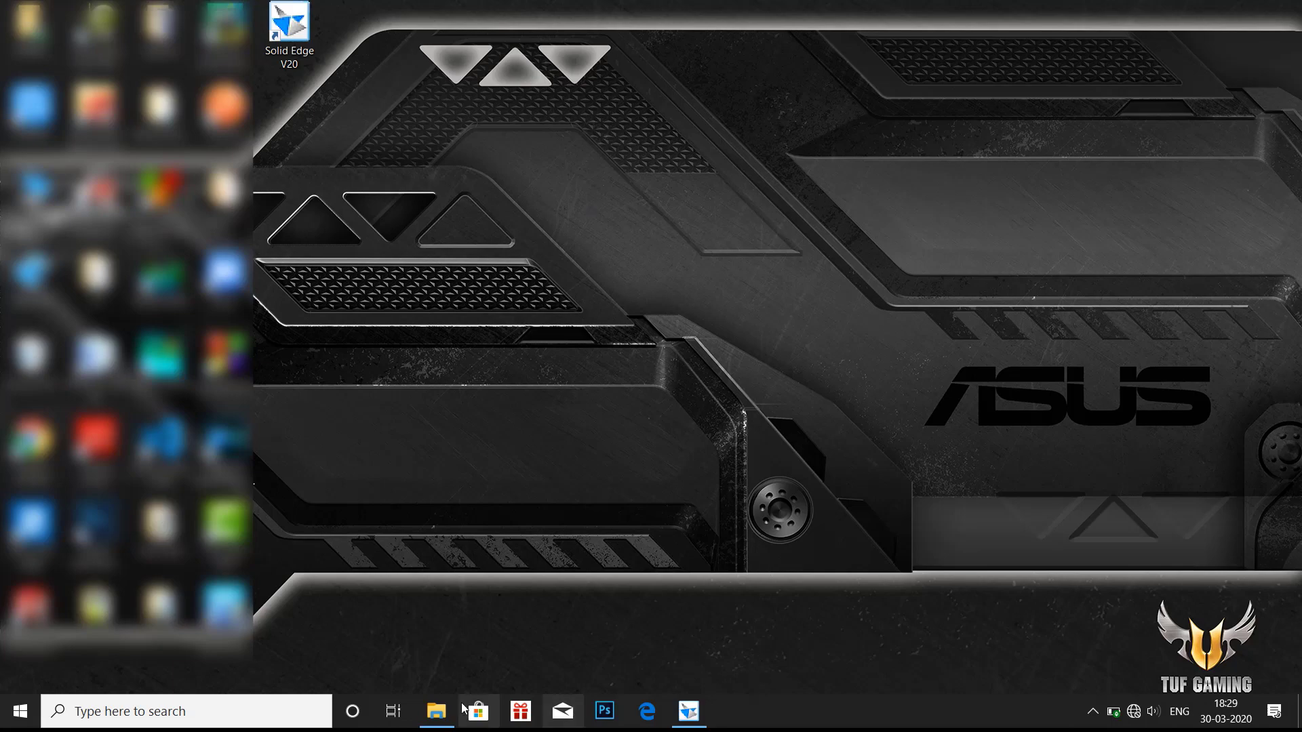
# Step: Restore Explorer and open C:\Program Files (x86)\Solid Edge V20, which holds SELicense.dat
pyautogui.click(436, 713)
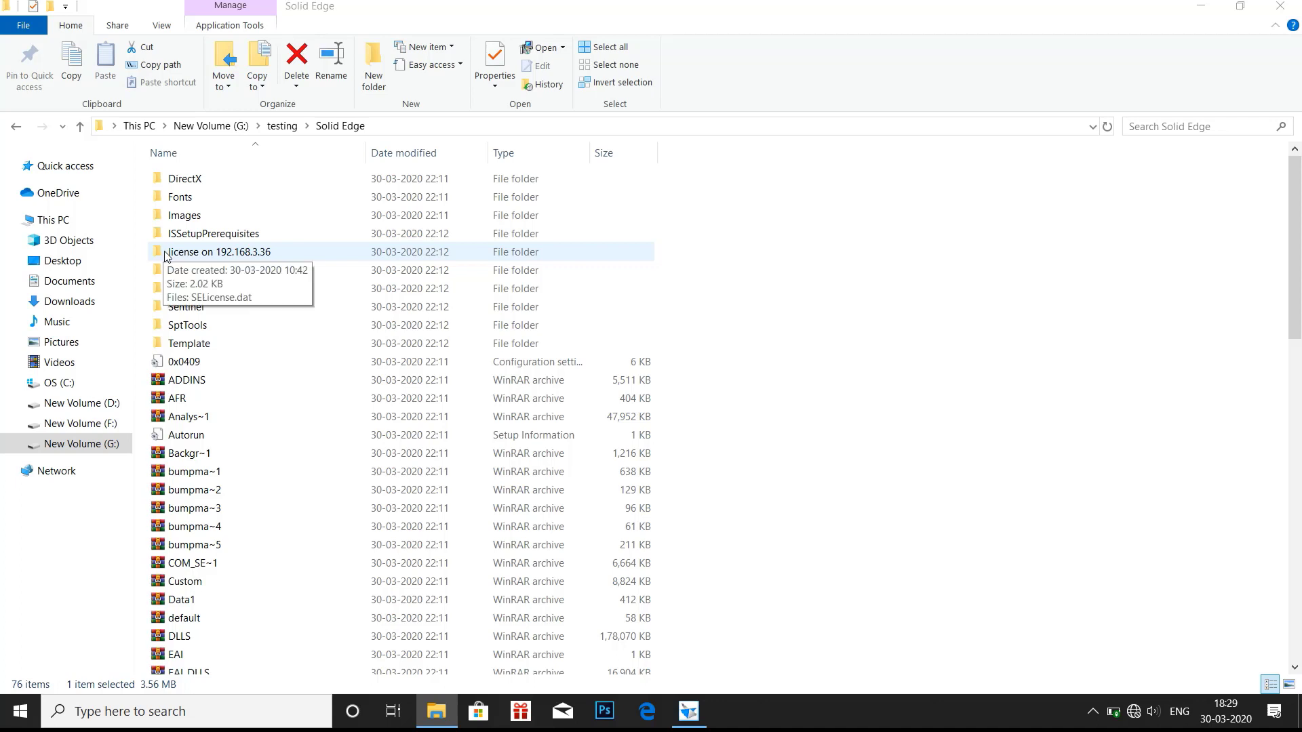
pyautogui.moveTo(219, 251)
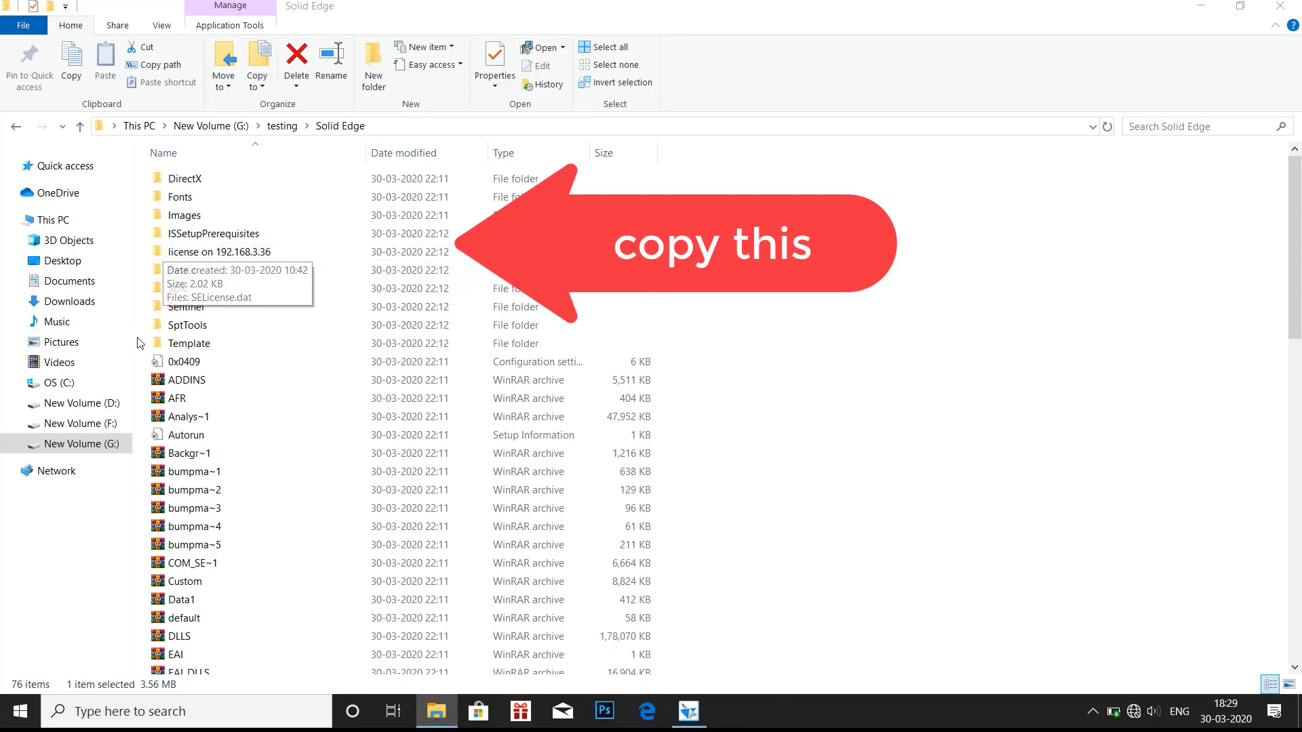
pyautogui.click(78, 384)
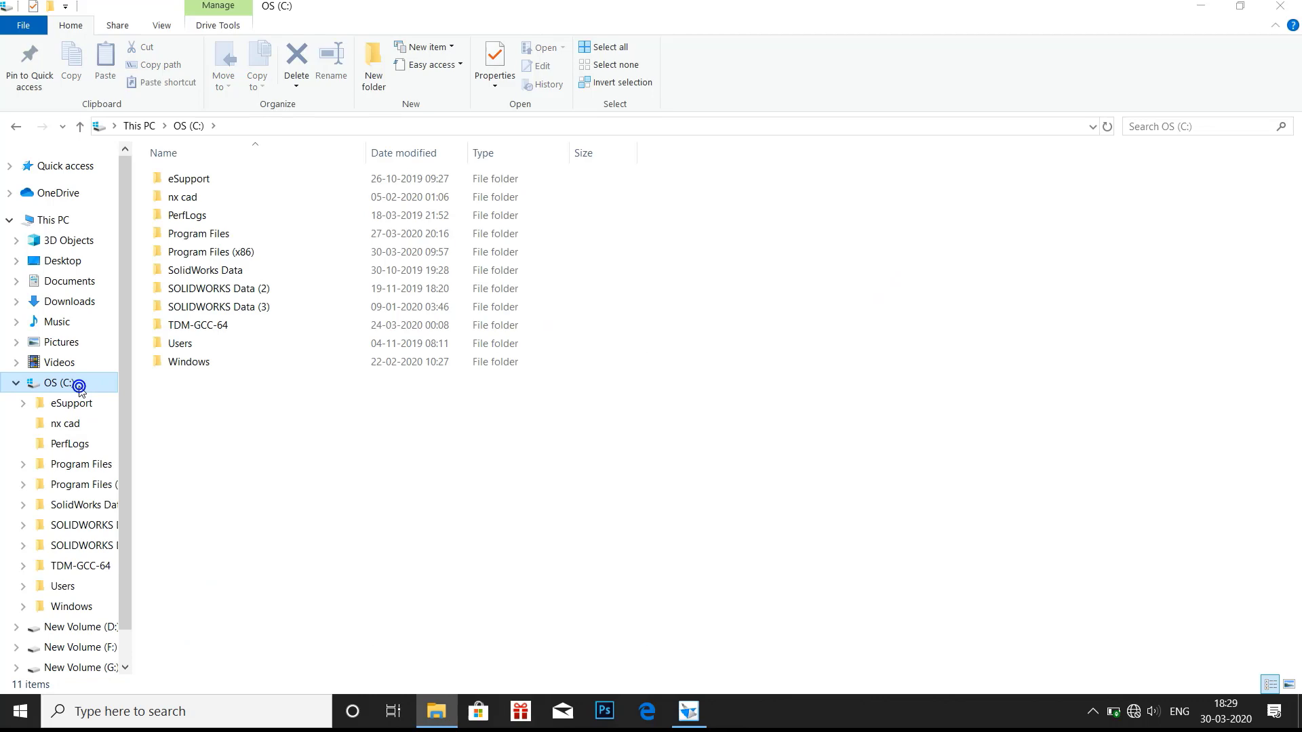
pyautogui.doubleClick(213, 252)
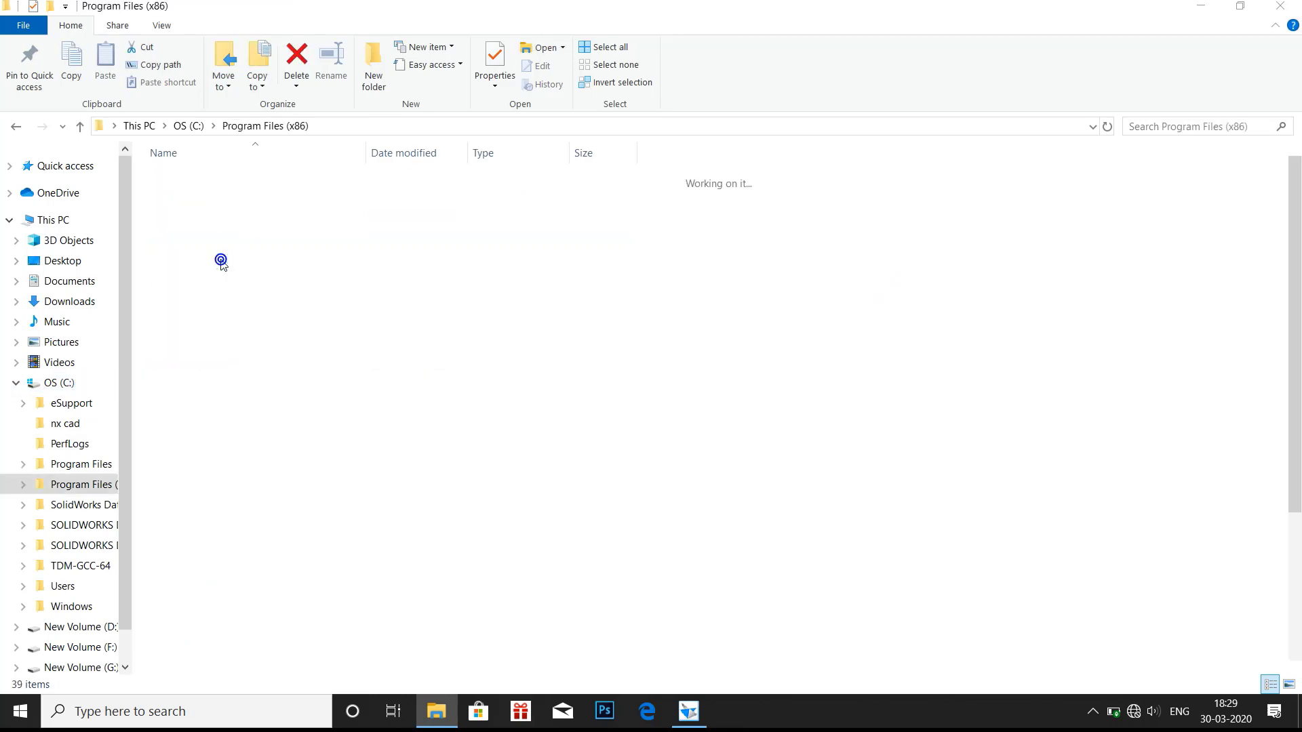
pyautogui.scroll(-4, 233, 341)
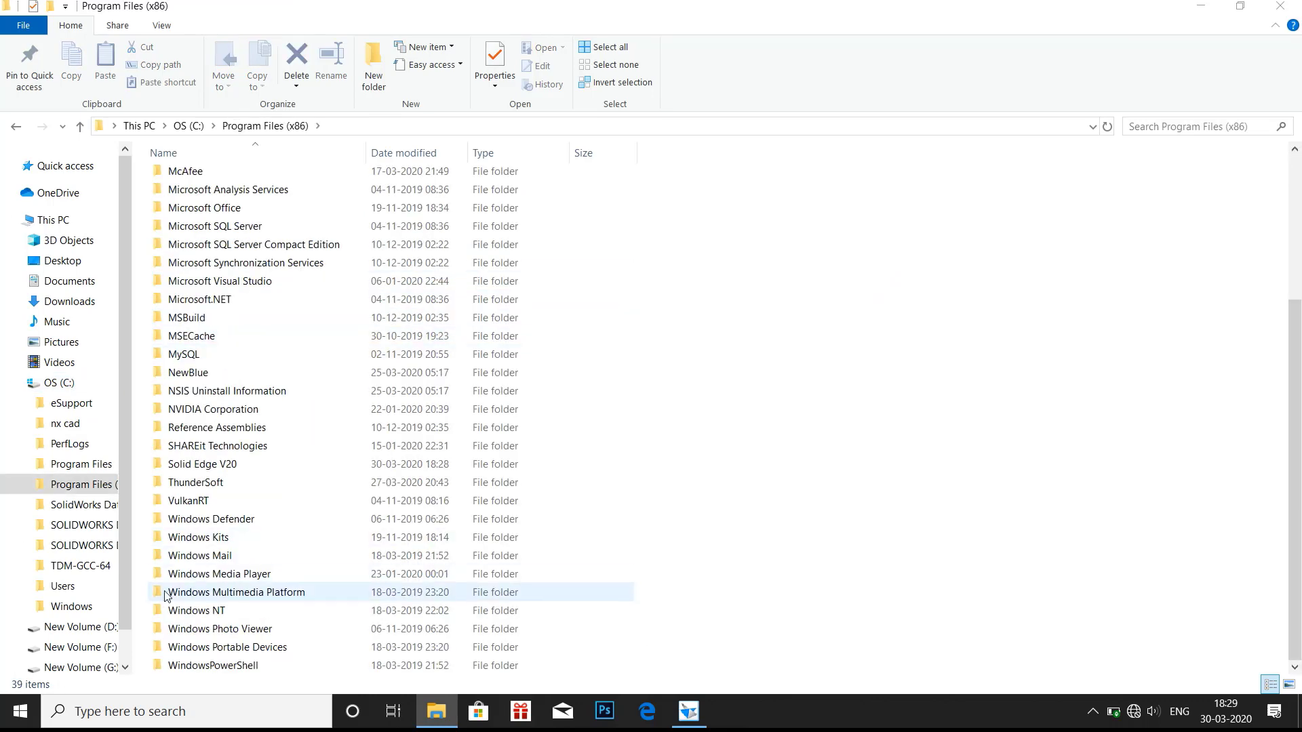
pyautogui.click(216, 468)
pyautogui.doubleClick(215, 469)
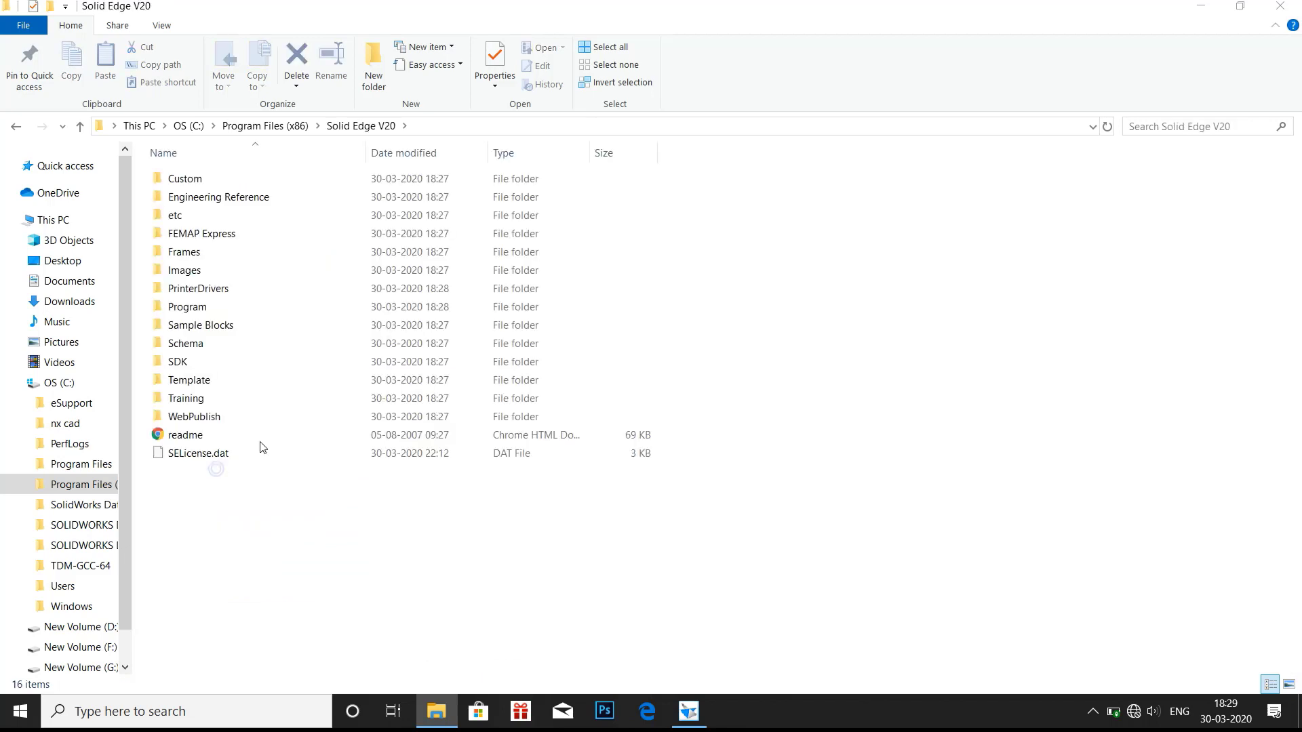